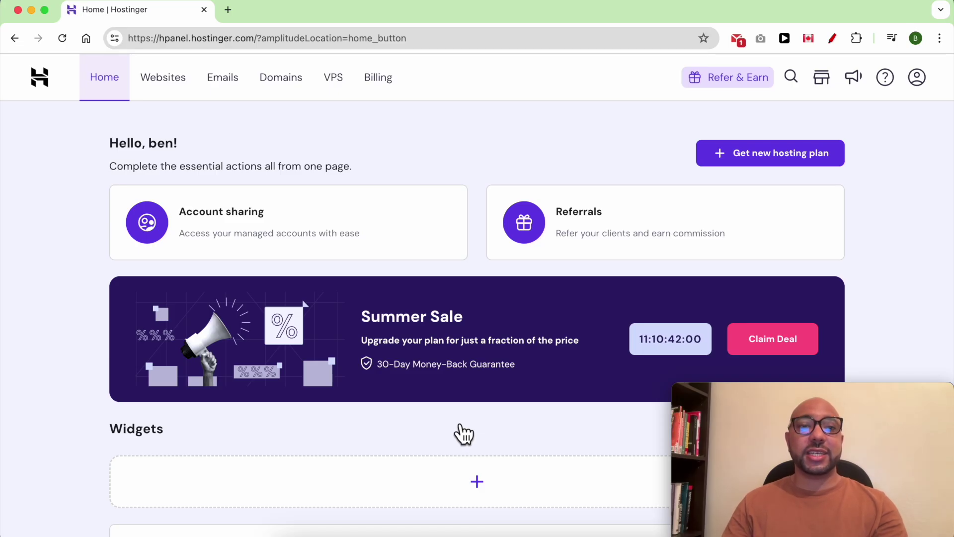
# - Open the management Dashboard for benstestingdomain.com from the Websites list
pyautogui.click(171, 85)
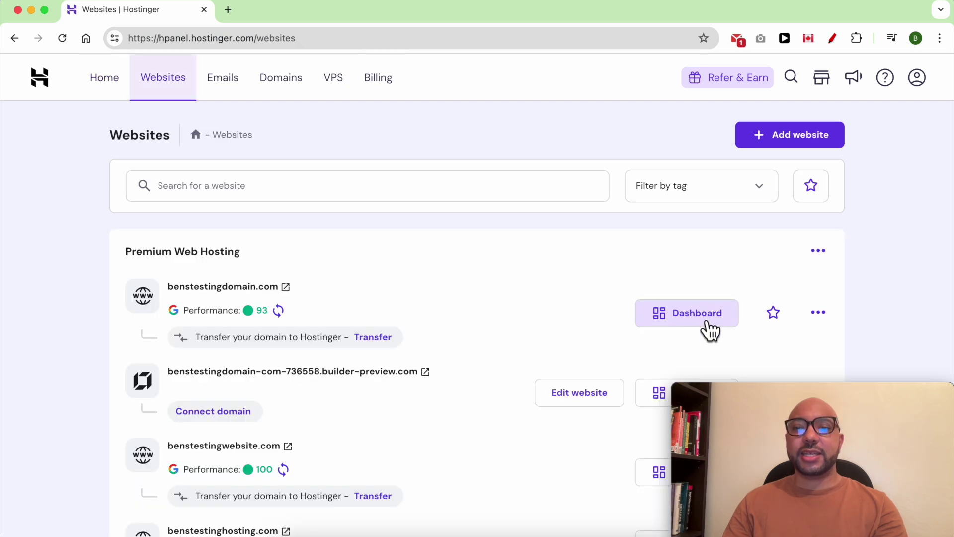
pyautogui.tripleClick(323, 290)
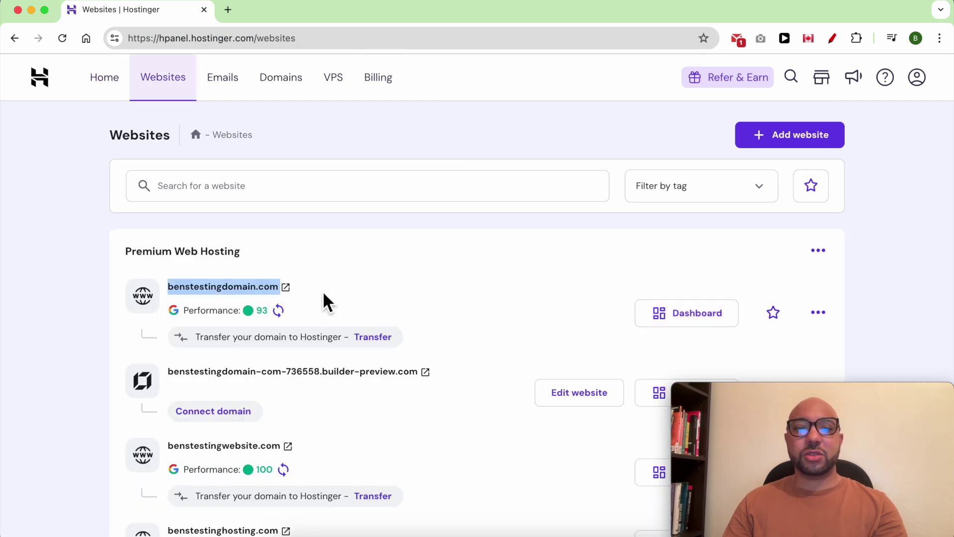
pyautogui.click(686, 322)
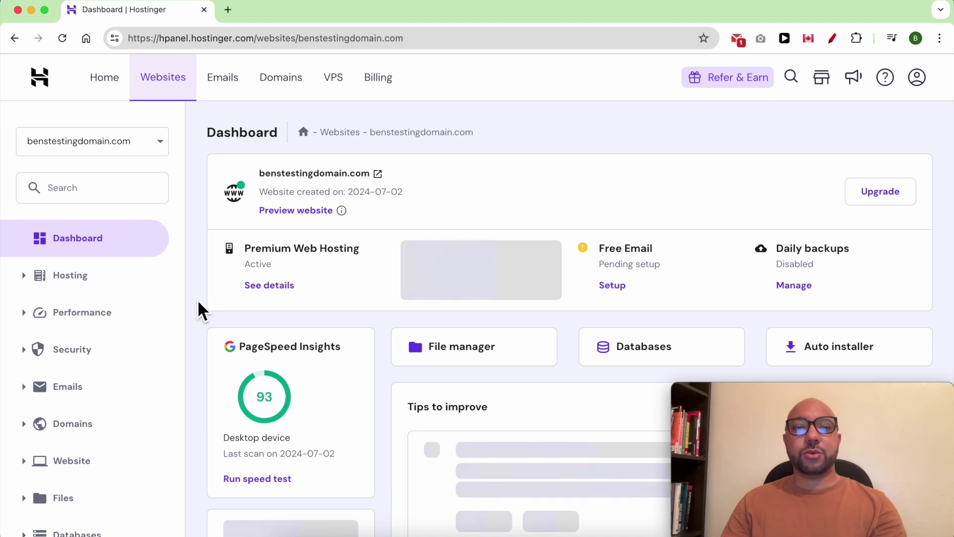
# - Go to the site's WordPress overview and bring up the Install WordPress dialog
pyautogui.scroll(-3, 75, 315)
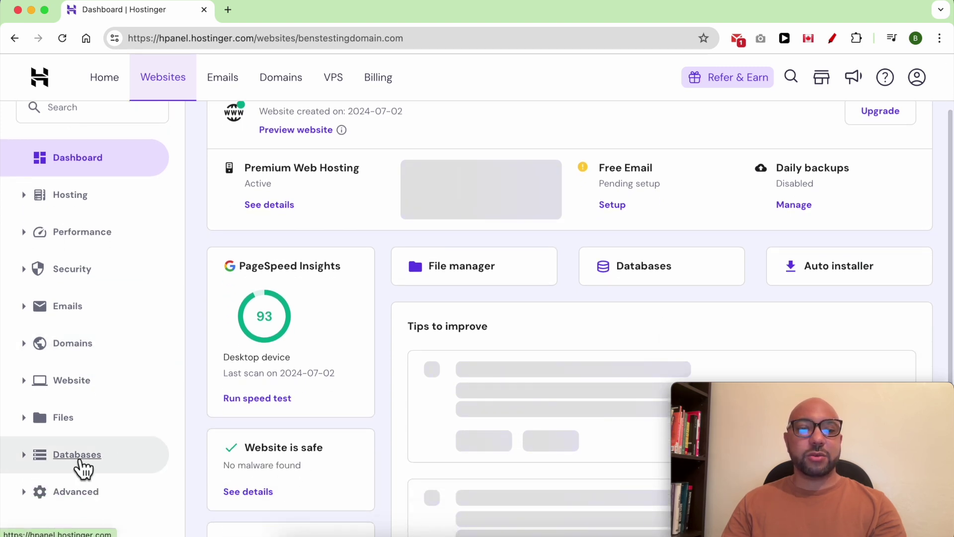
pyautogui.click(94, 391)
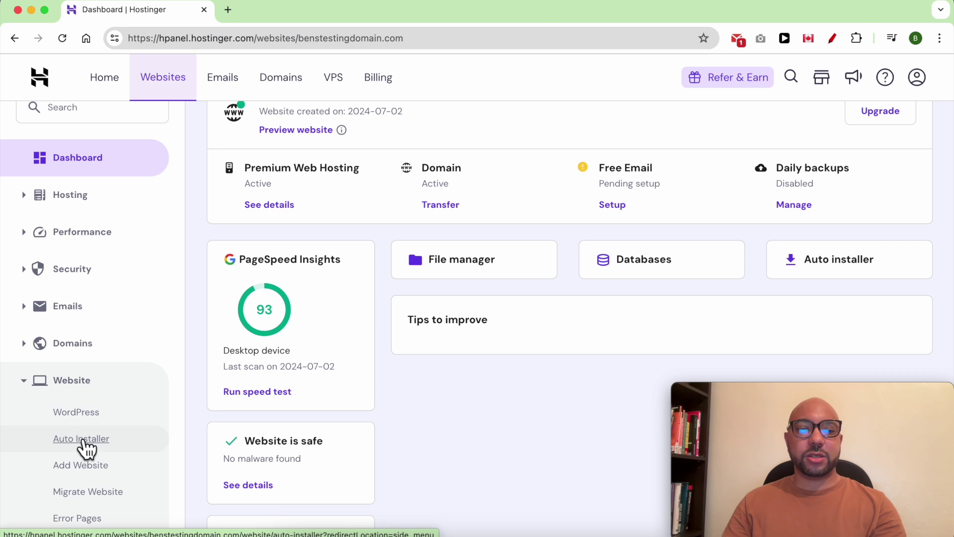
pyautogui.click(82, 415)
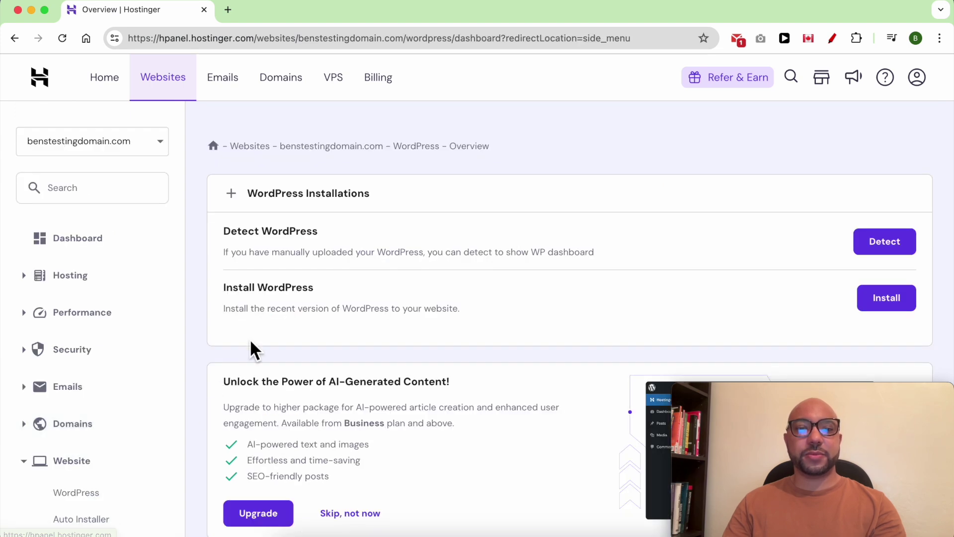
pyautogui.tripleClick(460, 300)
pyautogui.click(882, 299)
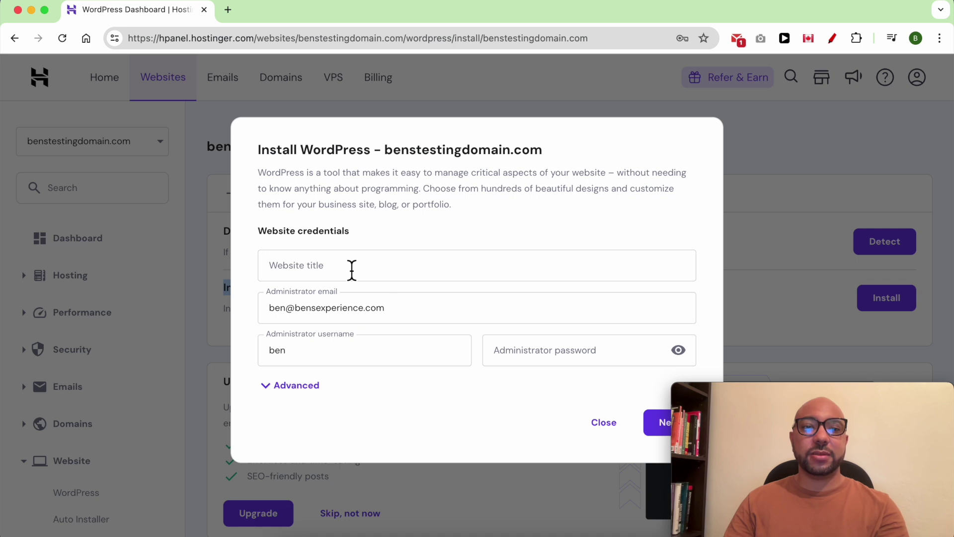
# - Enter the site title 'Bens Testing Domain' and an administrator password, then continue
pyautogui.click(352, 270)
pyautogui.write('Bens Testing Domain')
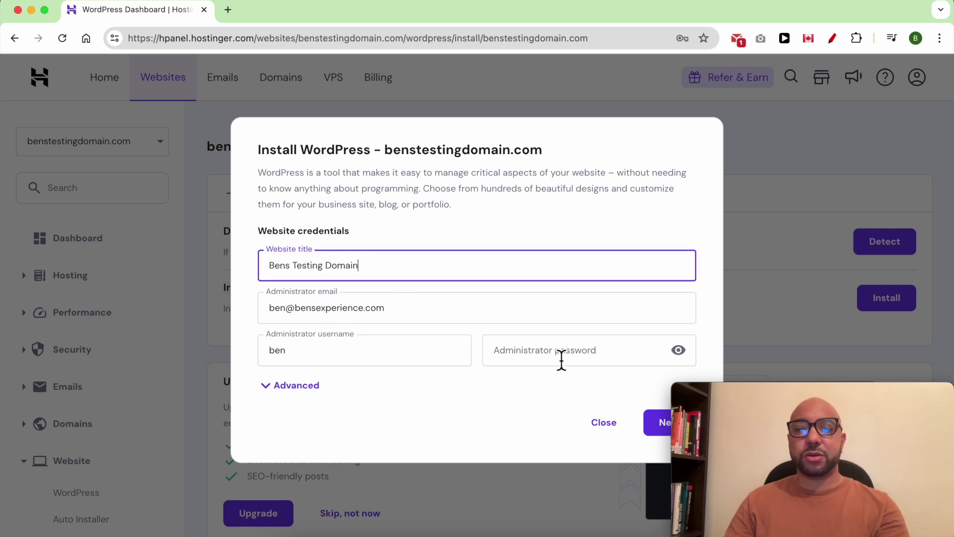
pyautogui.click(561, 359)
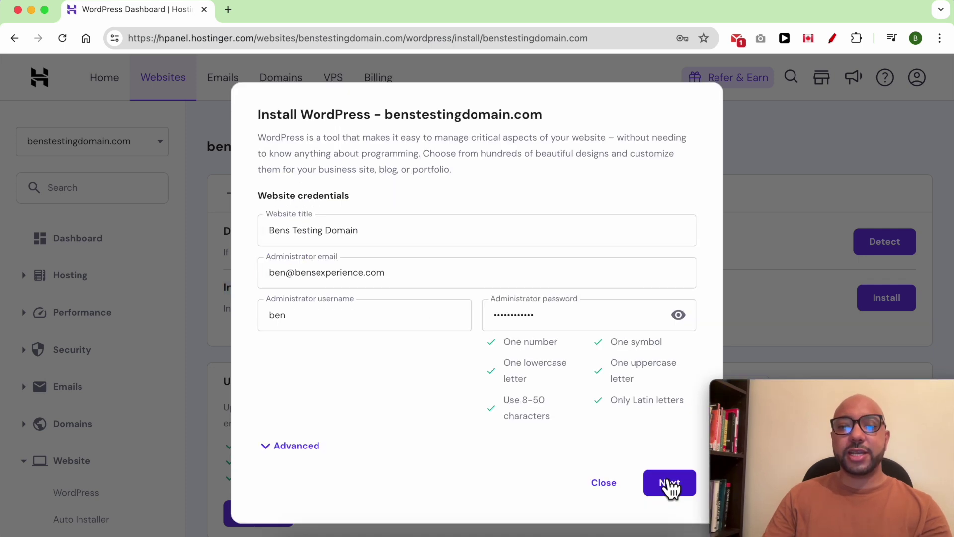
pyautogui.click(669, 482)
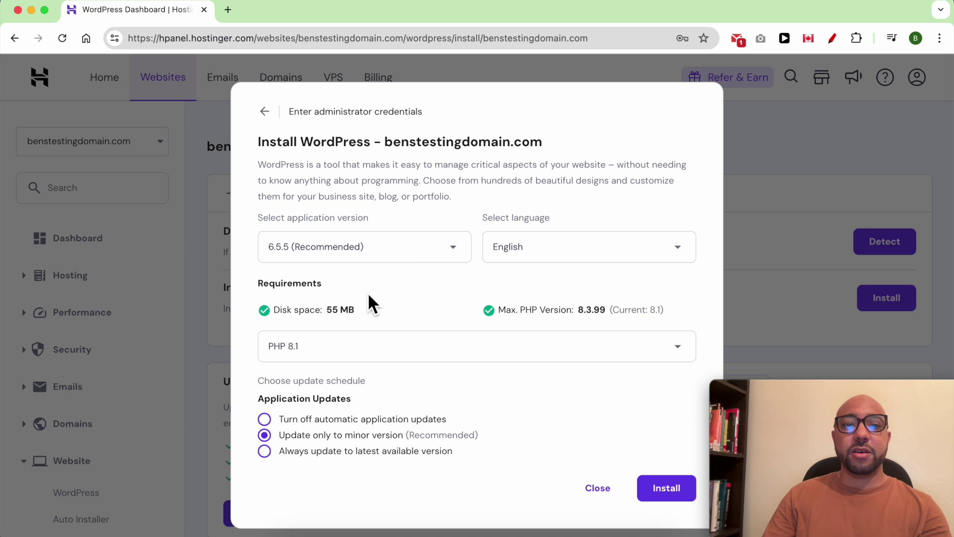
# - Install WordPress 6.5.5 (Recommended) in English with the default update settings
pyautogui.click(361, 262)
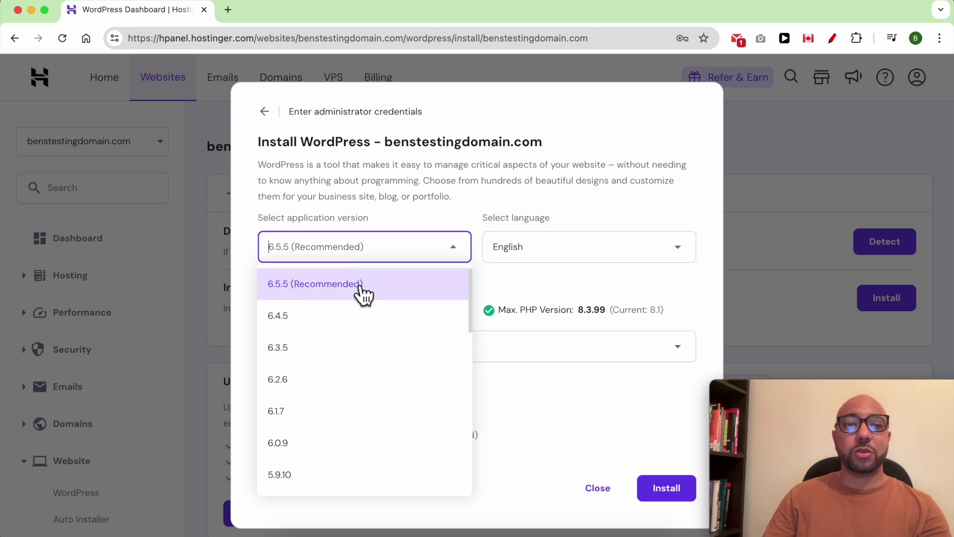
pyautogui.click(369, 293)
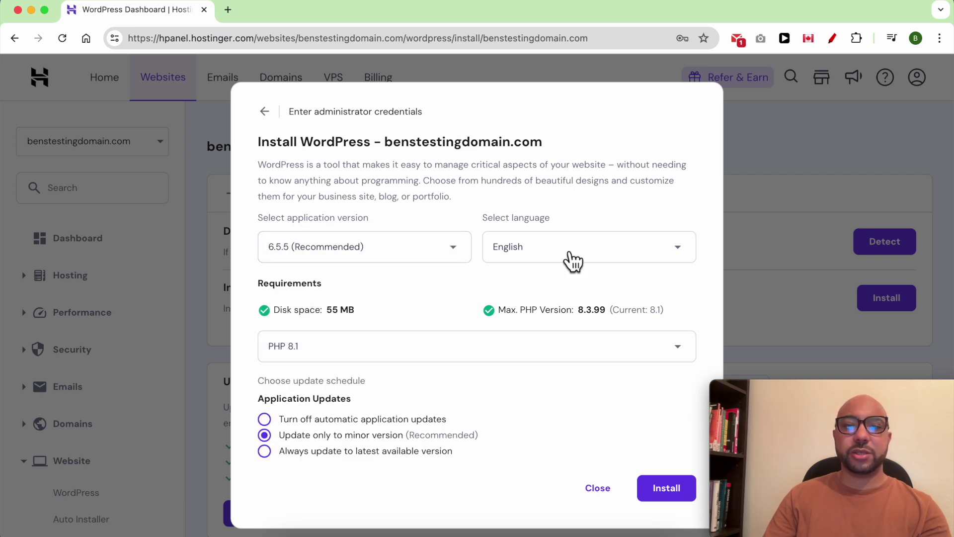
pyautogui.click(578, 254)
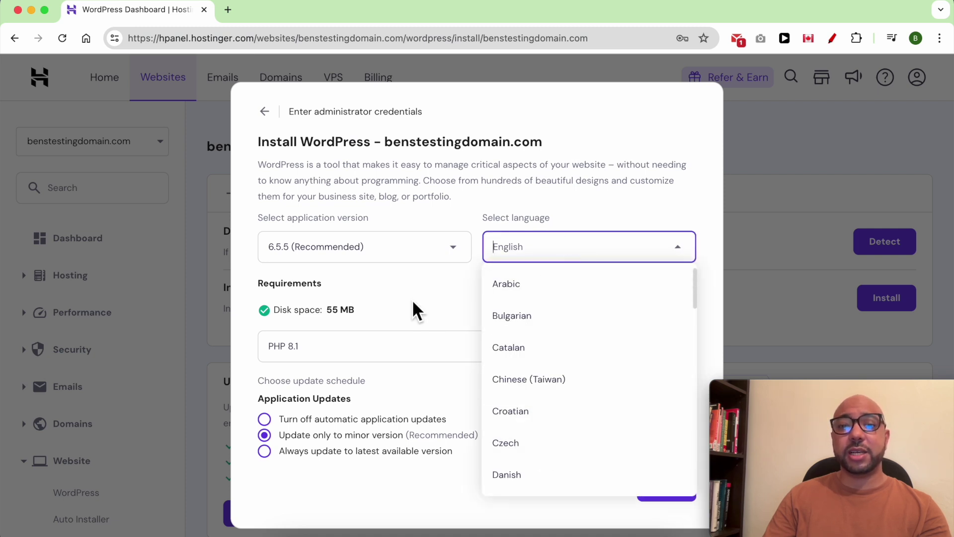
pyautogui.click(436, 293)
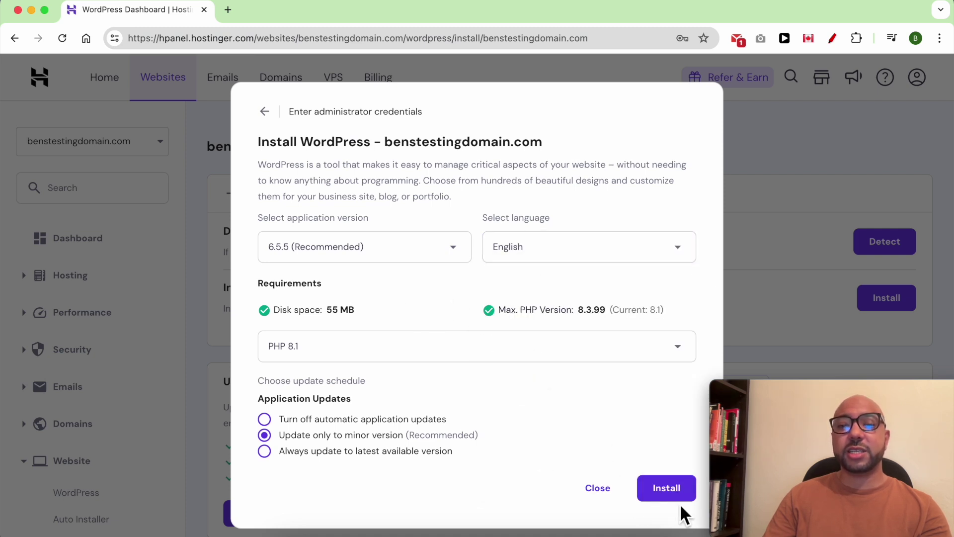
pyautogui.click(677, 490)
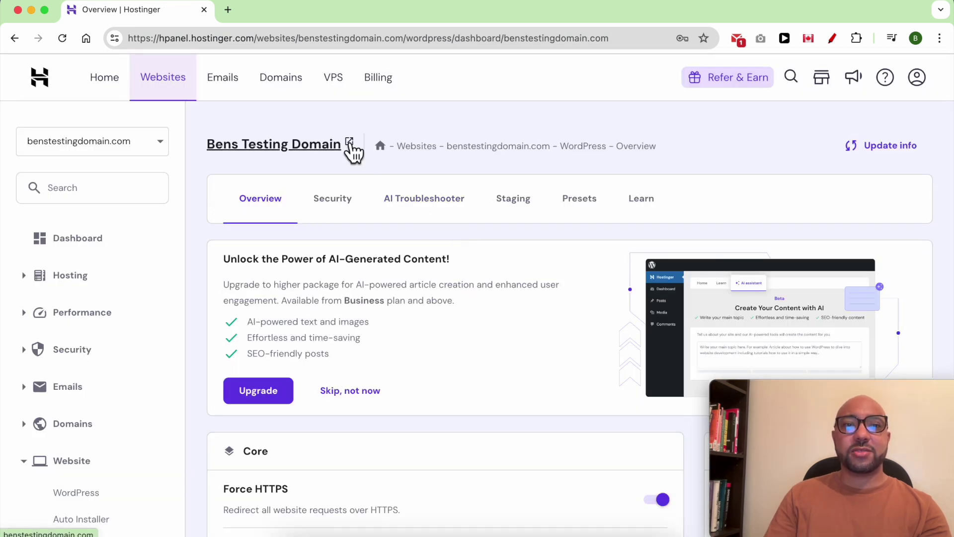
# - View the live benstestingdomain.com homepage in a new tab, then return to the hPanel overview
pyautogui.click(350, 145)
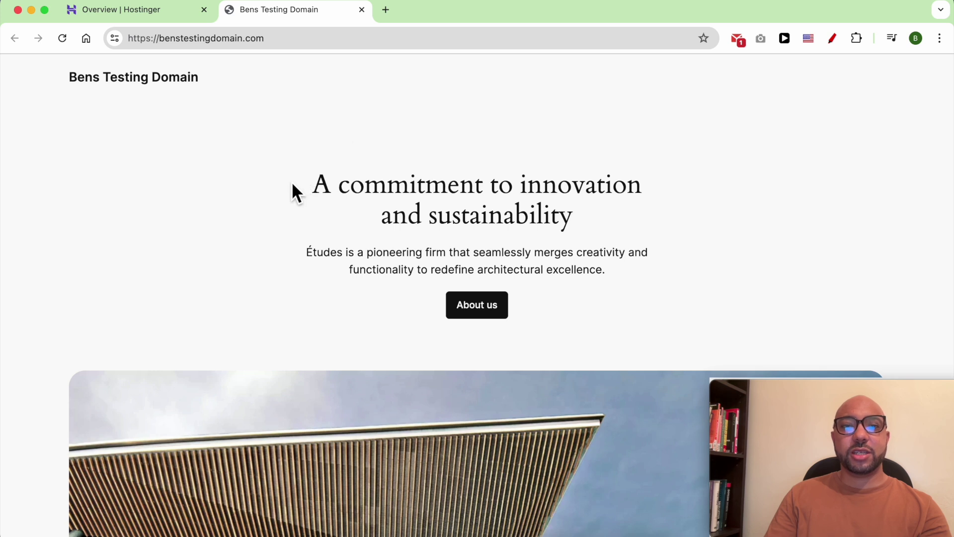
pyautogui.moveTo(292, 184); pyautogui.dragTo(585, 279)
pyautogui.click(626, 307)
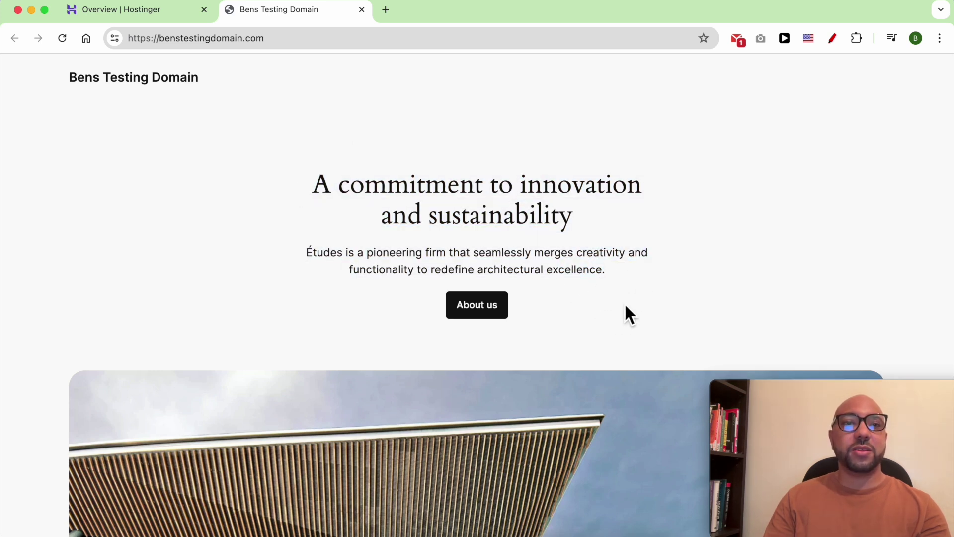
pyautogui.click(164, 10)
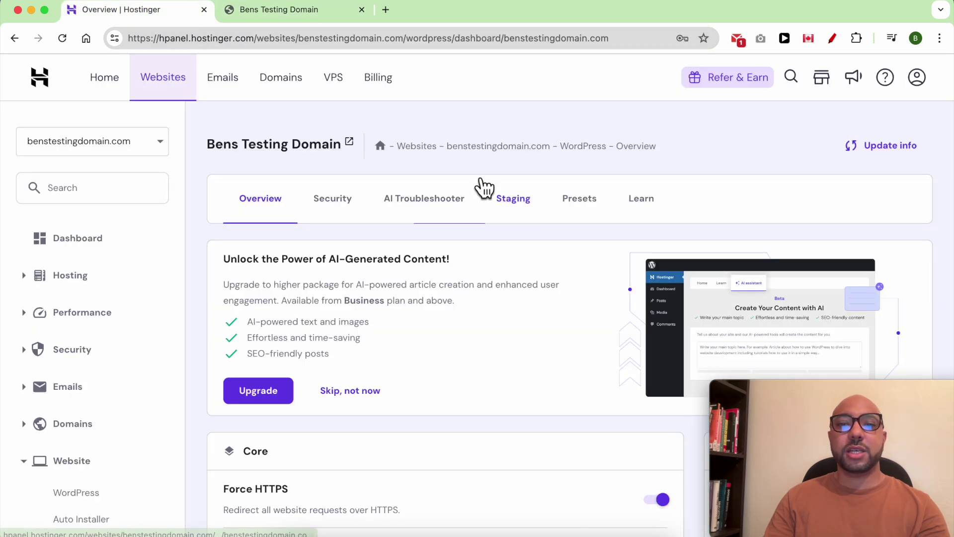
# - Launch the WordPress Admin Panel from the Edit Website section of the Overview
pyautogui.scroll(-5, 298, 243)
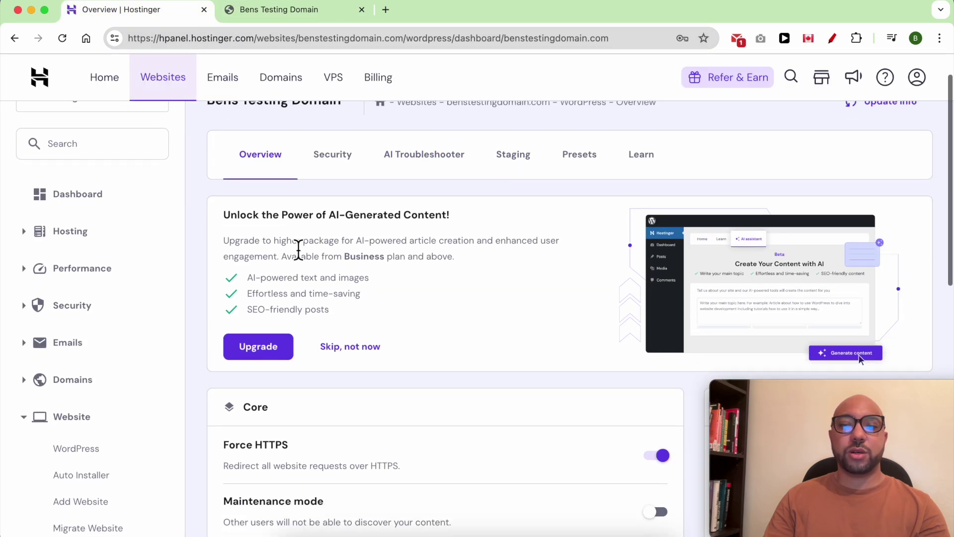
pyautogui.scroll(-3, 359, 246)
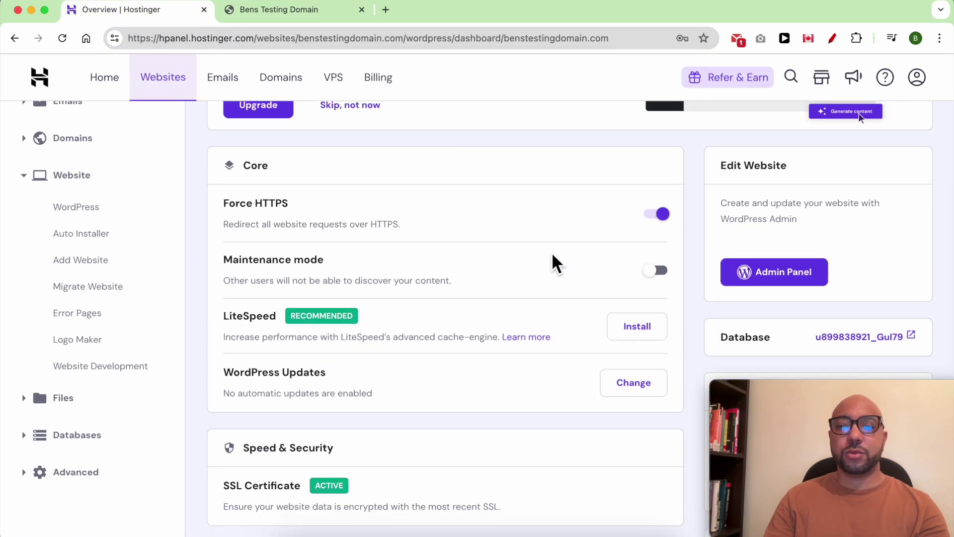
pyautogui.scroll(-1, 612, 269)
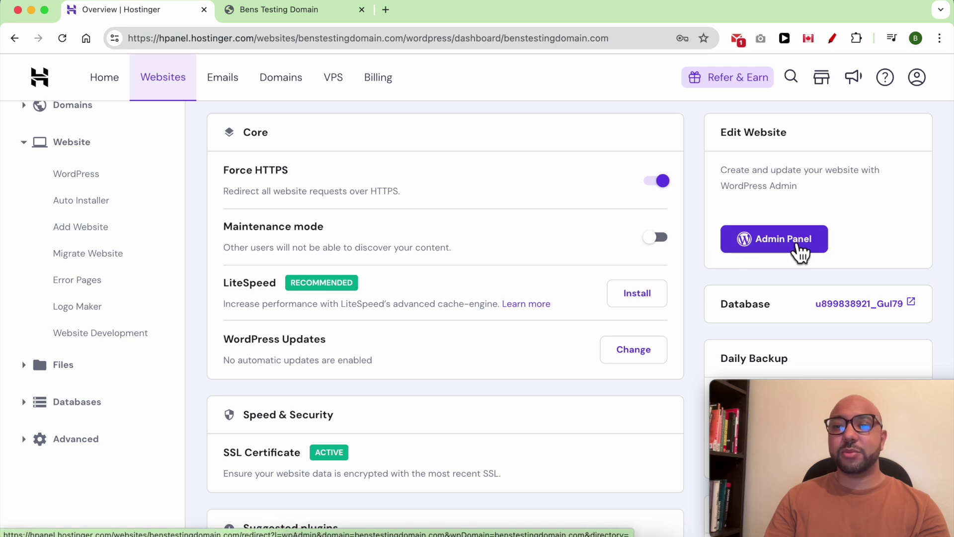
pyautogui.click(801, 249)
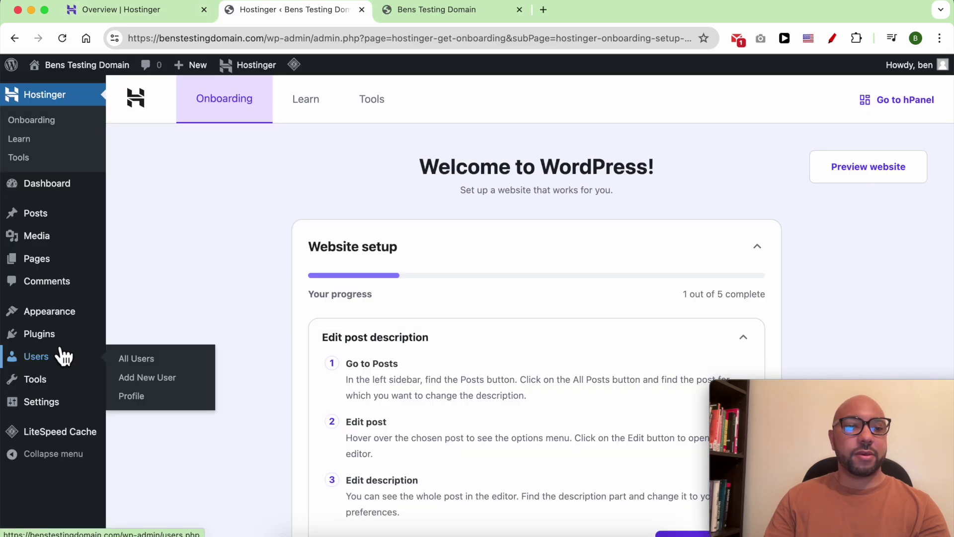
# - Install the Astra theme from Add New Theme and activate it
pyautogui.moveTo(65, 321)
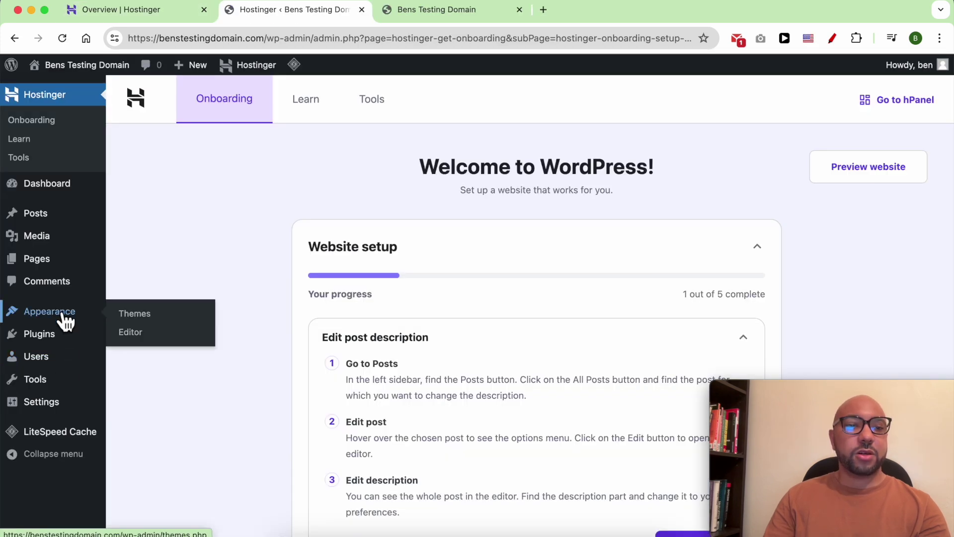
pyautogui.click(149, 323)
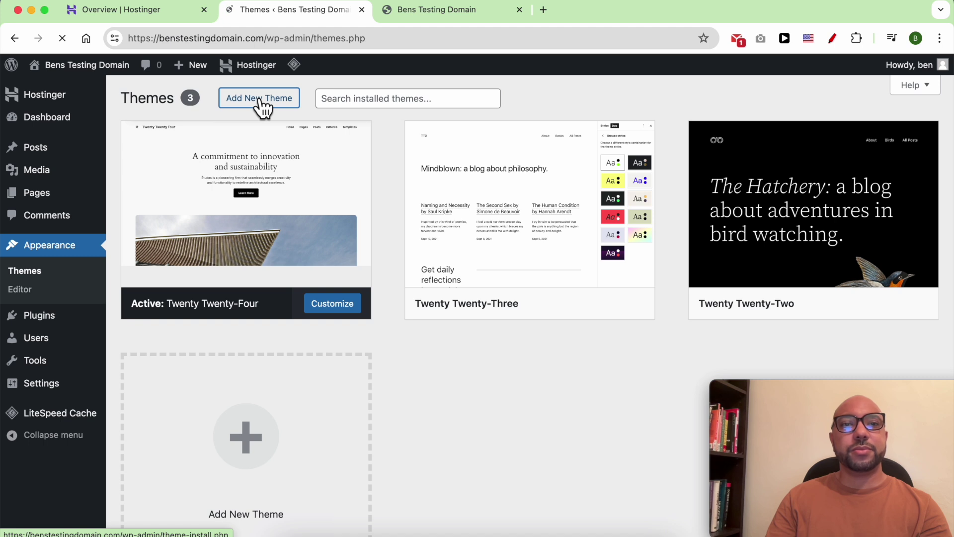
pyautogui.click(260, 105)
pyautogui.scroll(-5, 681, 279)
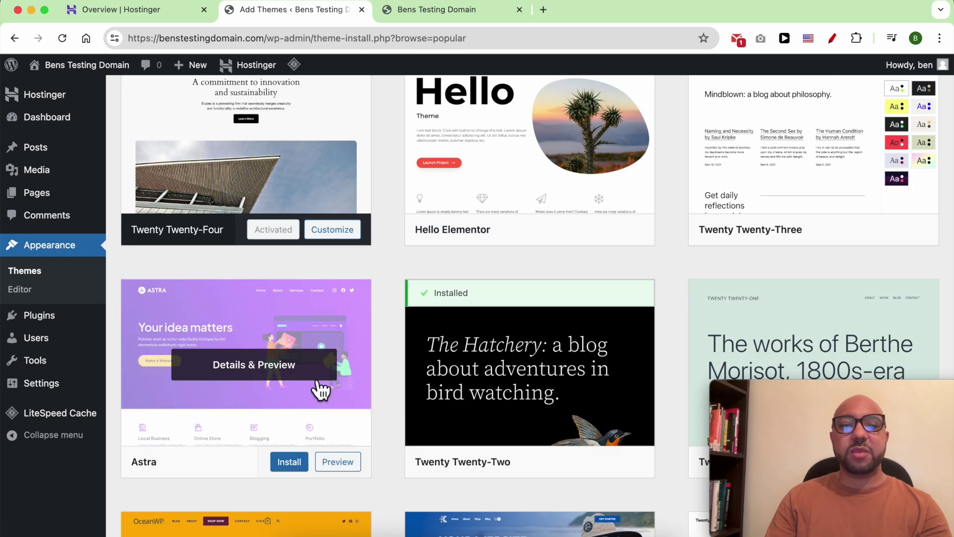
pyautogui.click(288, 463)
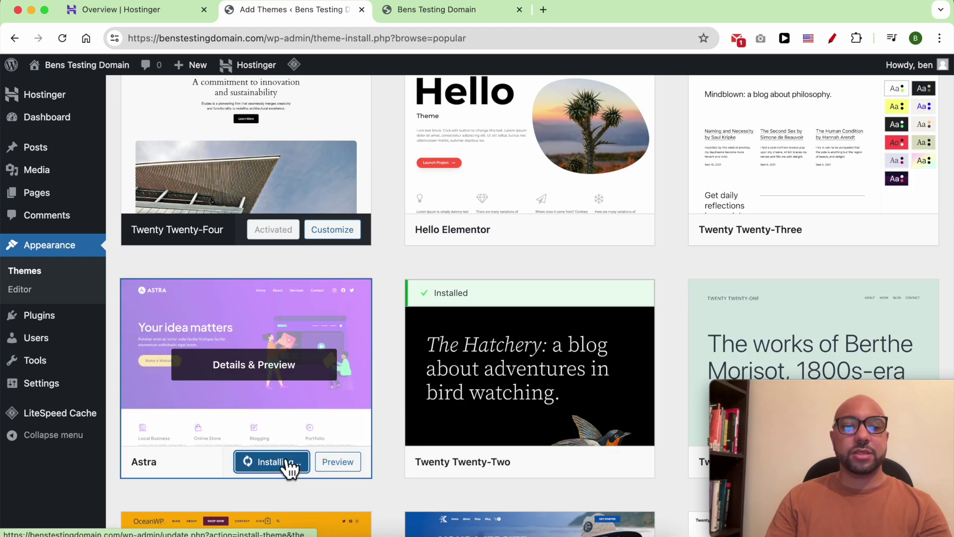
pyautogui.click(264, 466)
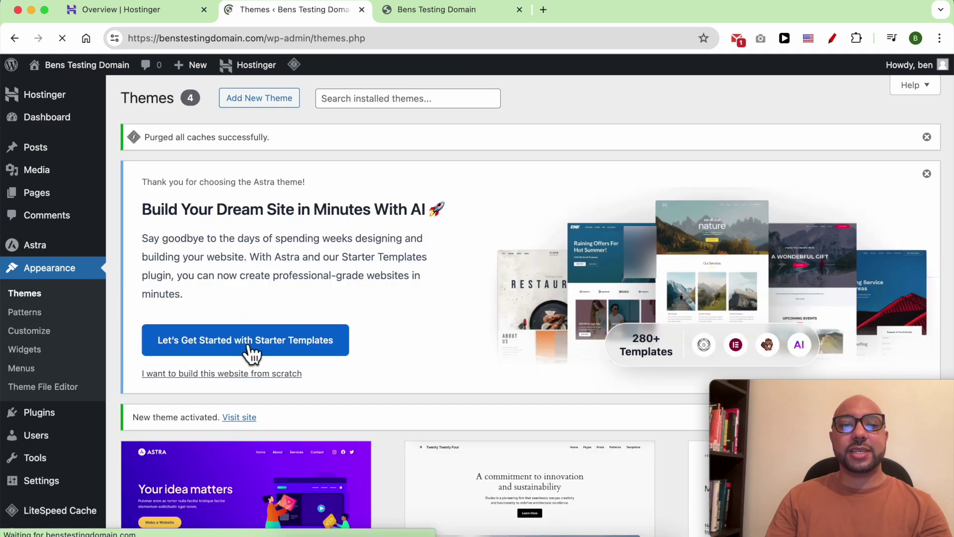
# - Launch Astra Starter Templates and choose classic templates instead of the AI builder
pyautogui.click(316, 348)
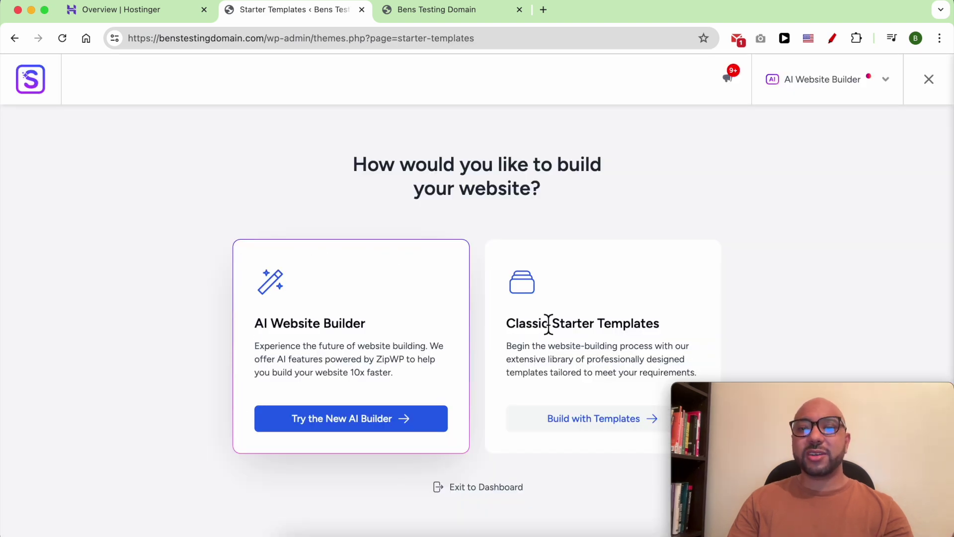
pyautogui.click(604, 422)
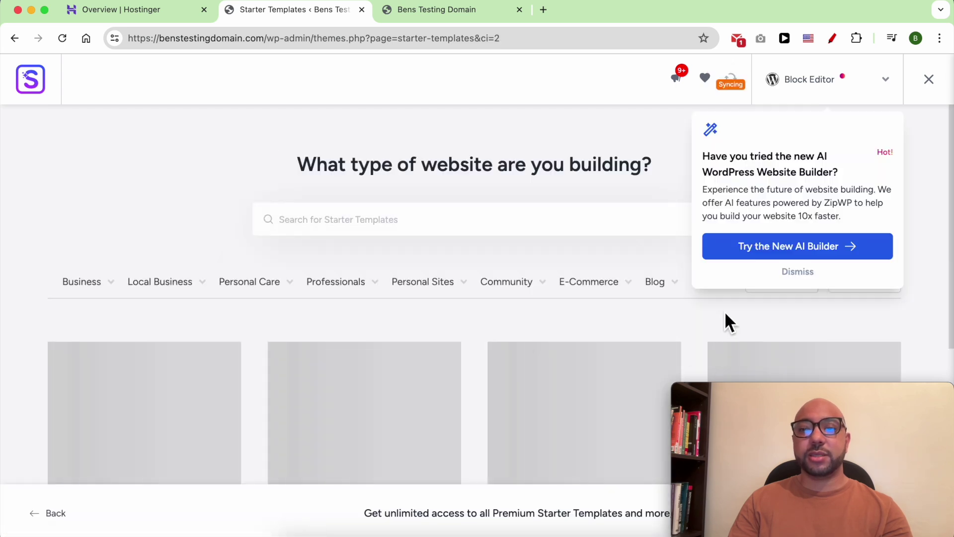
pyautogui.click(791, 274)
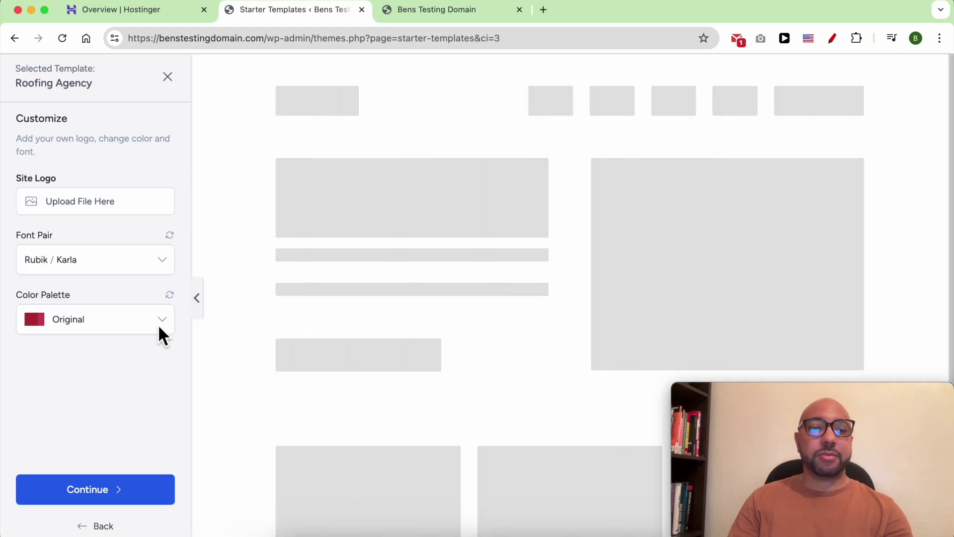
# - Skip extra features, build the Roofing Agency site, and reload the live homepage
pyautogui.click(93, 491)
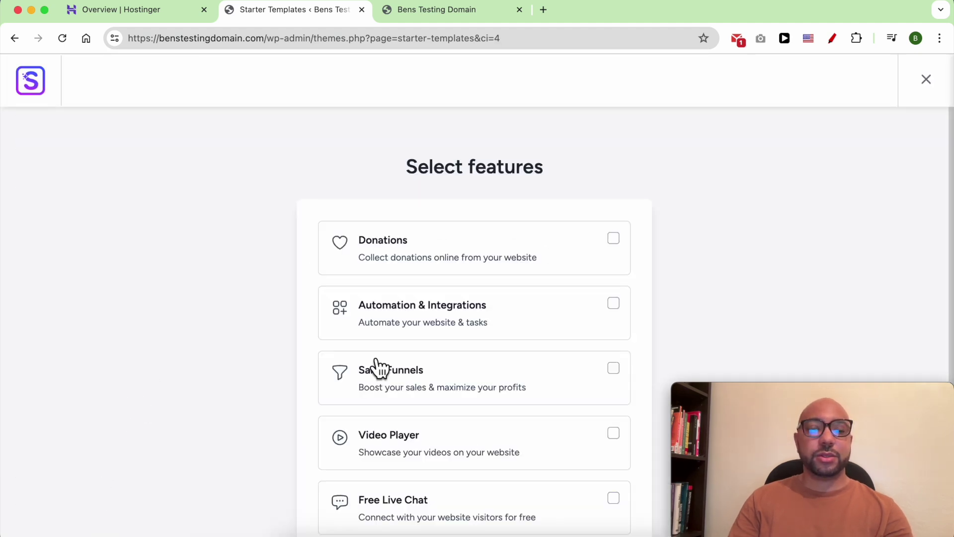
pyautogui.scroll(-3, 376, 367)
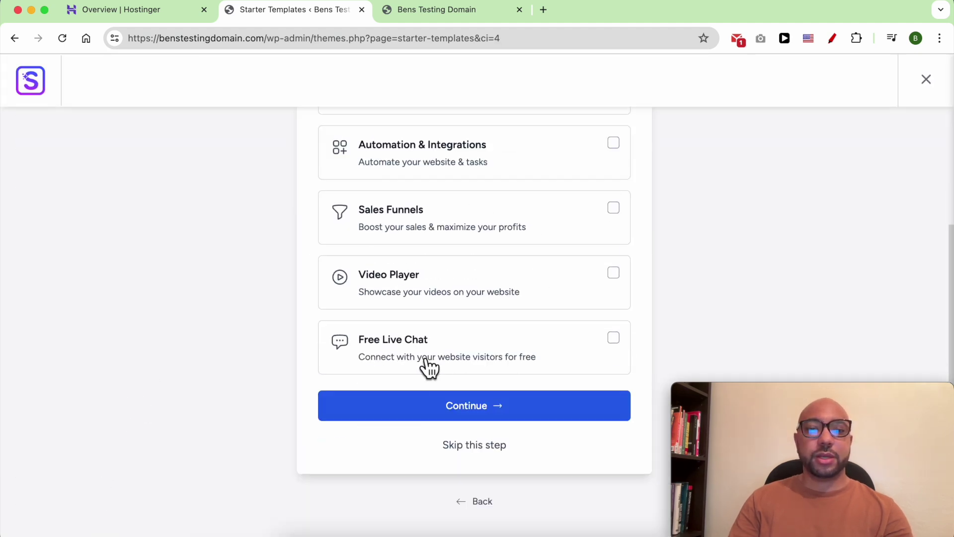
pyautogui.click(470, 446)
pyautogui.scroll(-3, 477, 432)
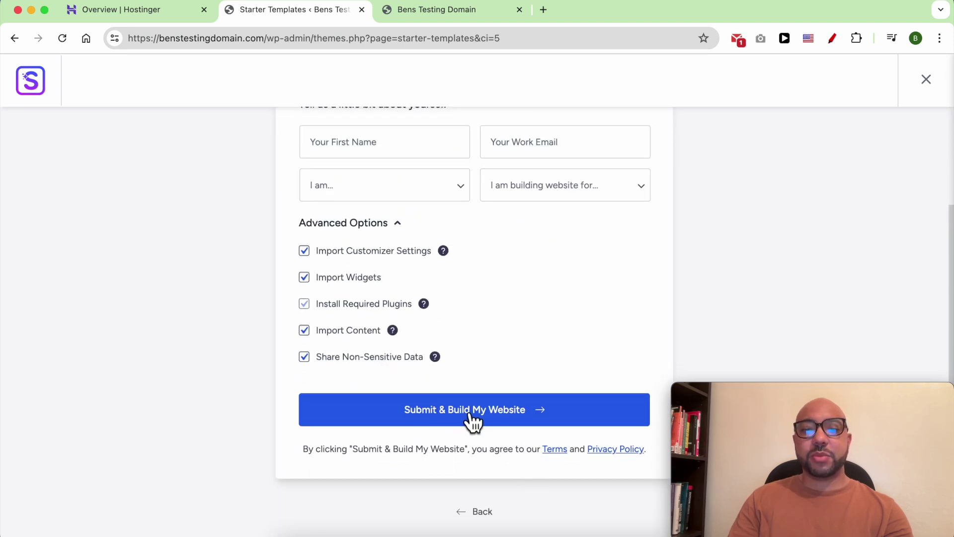
pyautogui.click(497, 410)
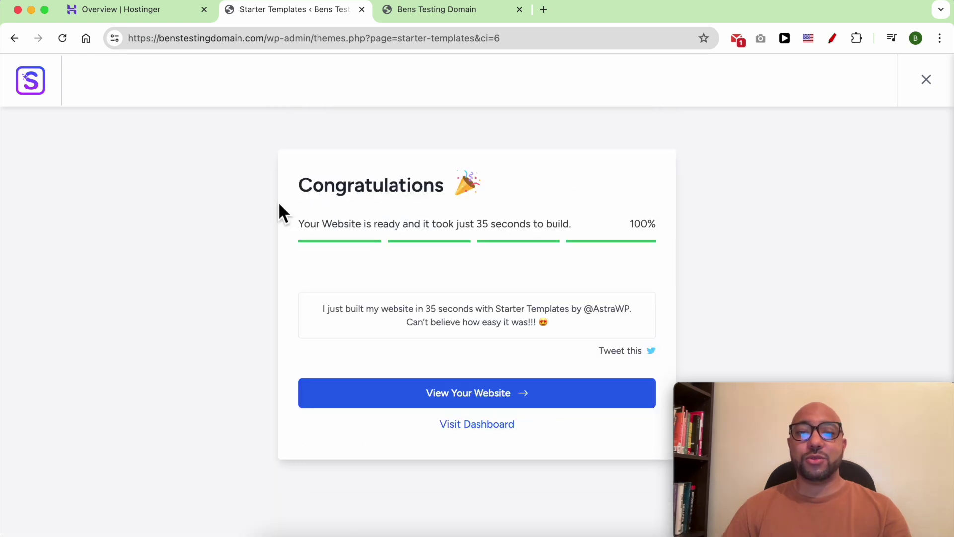
pyautogui.click(416, 11)
pyautogui.click(68, 43)
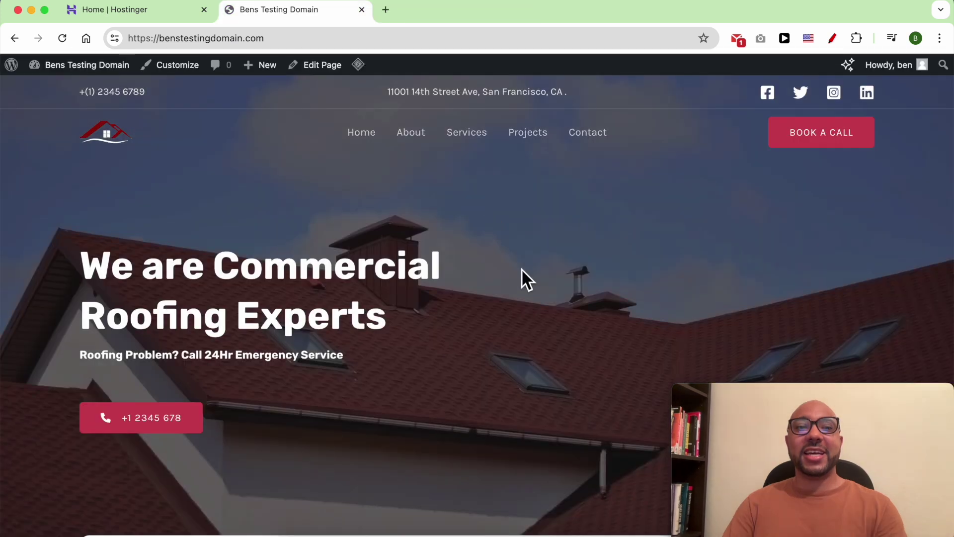
# - Scroll through the new 'We are Commercial Roofing Experts' homepage sections
pyautogui.scroll(-3, 492, 266)
pyautogui.scroll(-15, 487, 268)
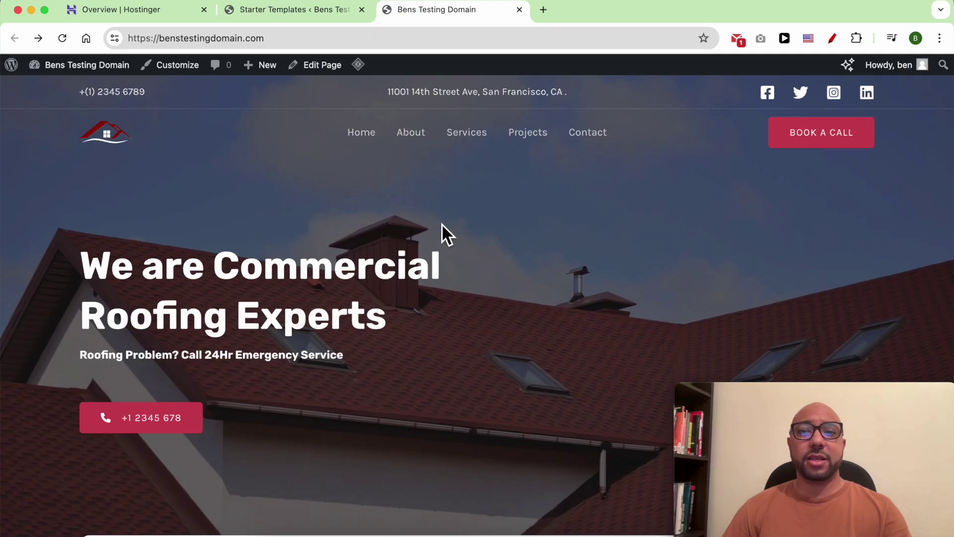
# - Return to the admin Dashboard and look over the Posts, Media, Comments, Appearance and Plugins menus
pyautogui.moveTo(100, 68)
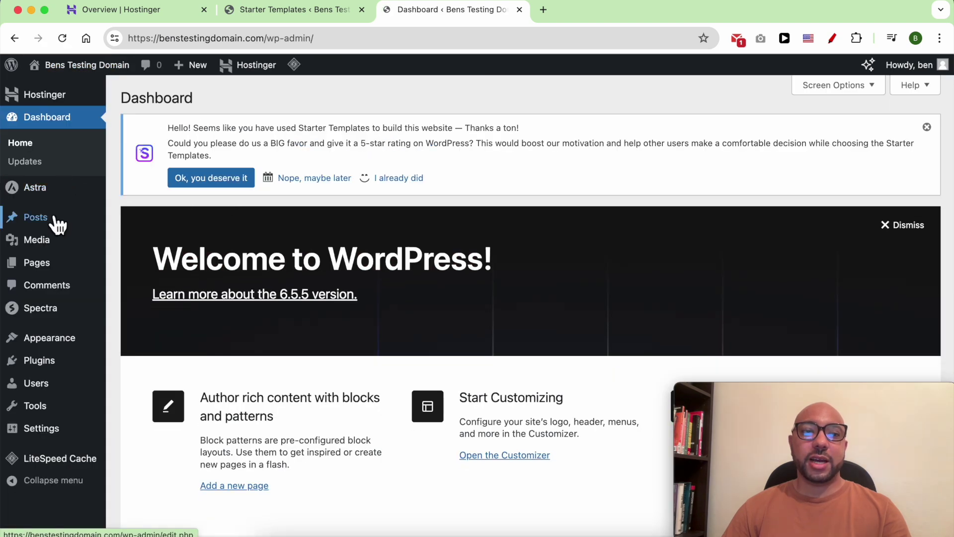
pyautogui.moveTo(59, 219)
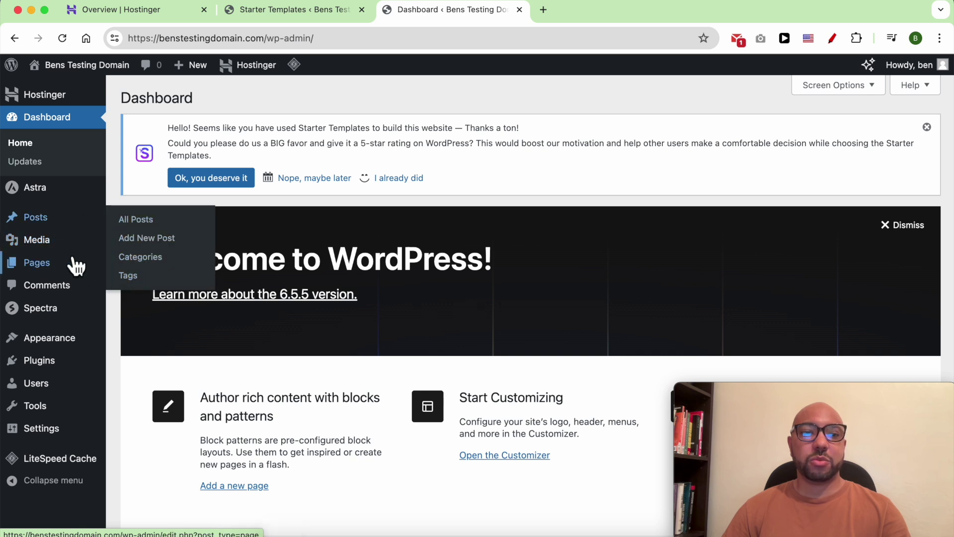
pyautogui.moveTo(70, 246)
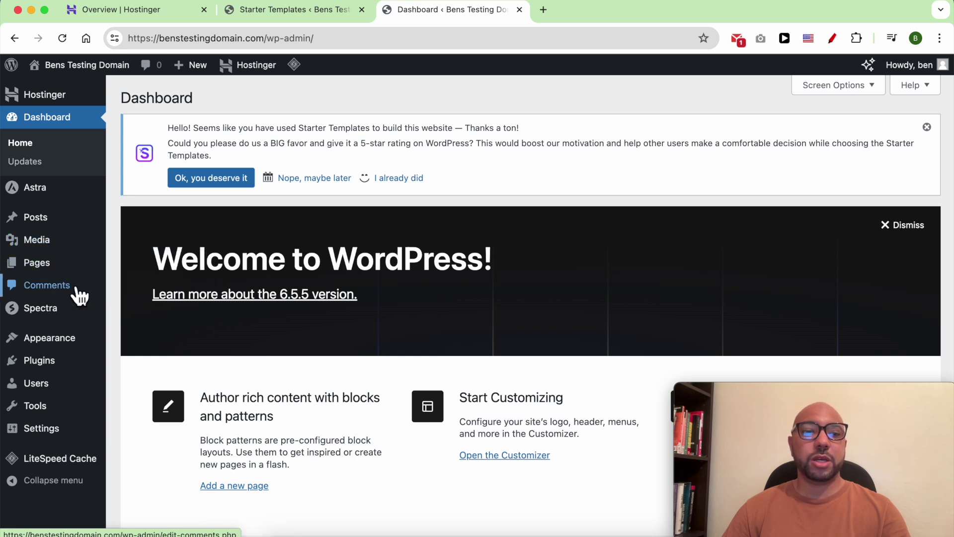
pyautogui.scroll(-1, 74, 293)
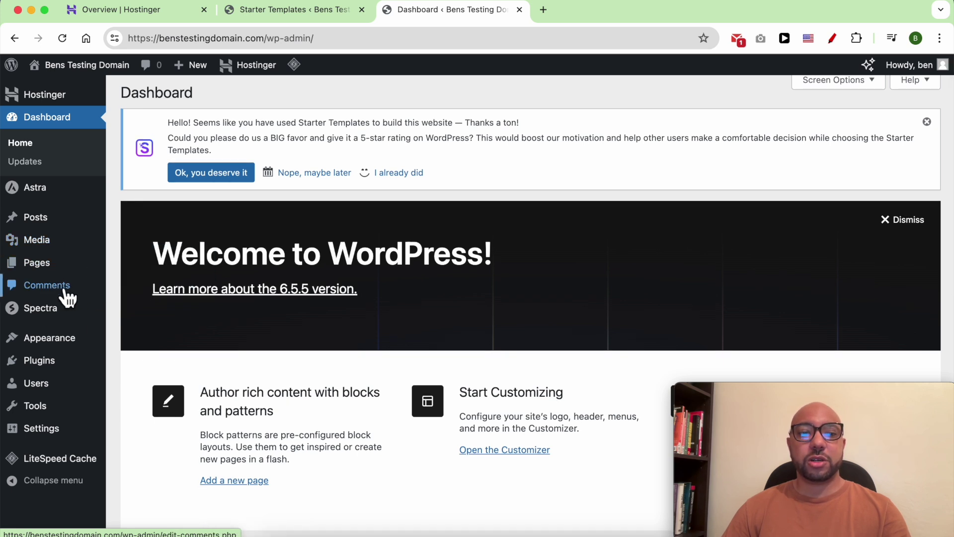
pyautogui.moveTo(72, 344)
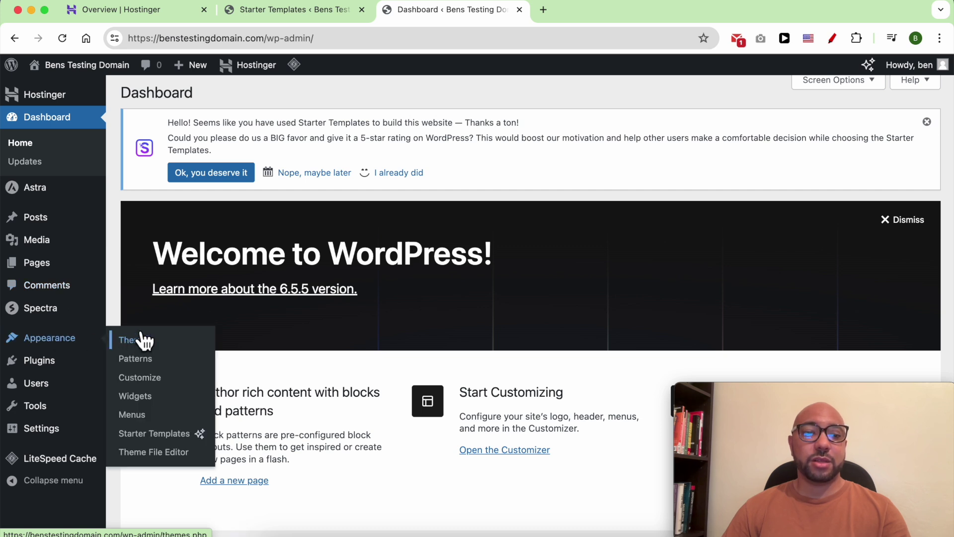
pyautogui.moveTo(47, 372)
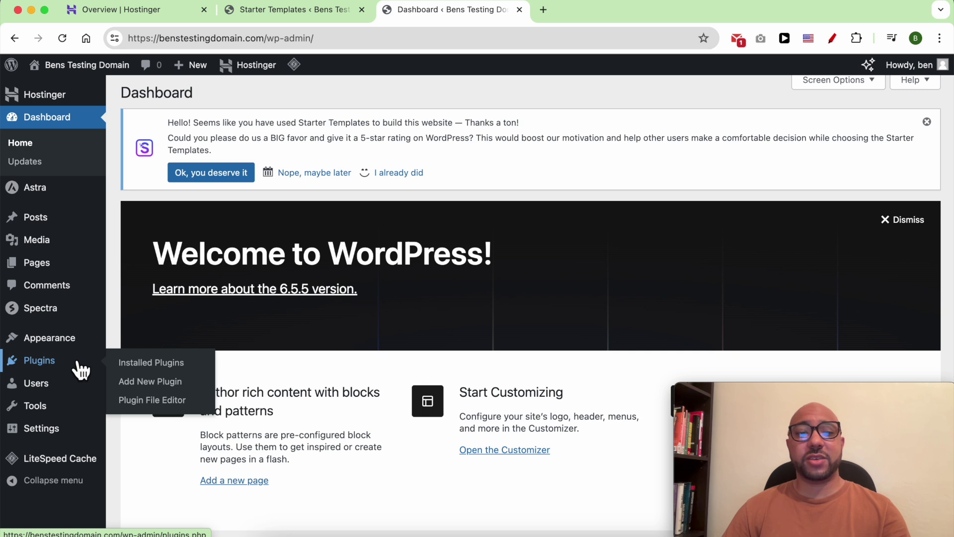
# - Deactivate Hostinger Easy Onboarding, Hostinger Tools and Starter Templates with a bulk action on Installed Plugins
pyautogui.click(72, 370)
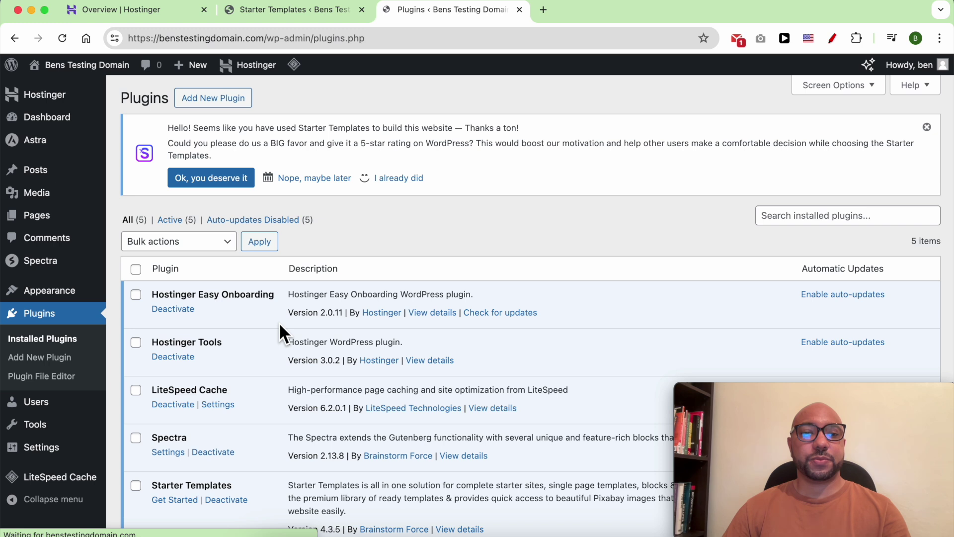
pyautogui.scroll(-2, 279, 330)
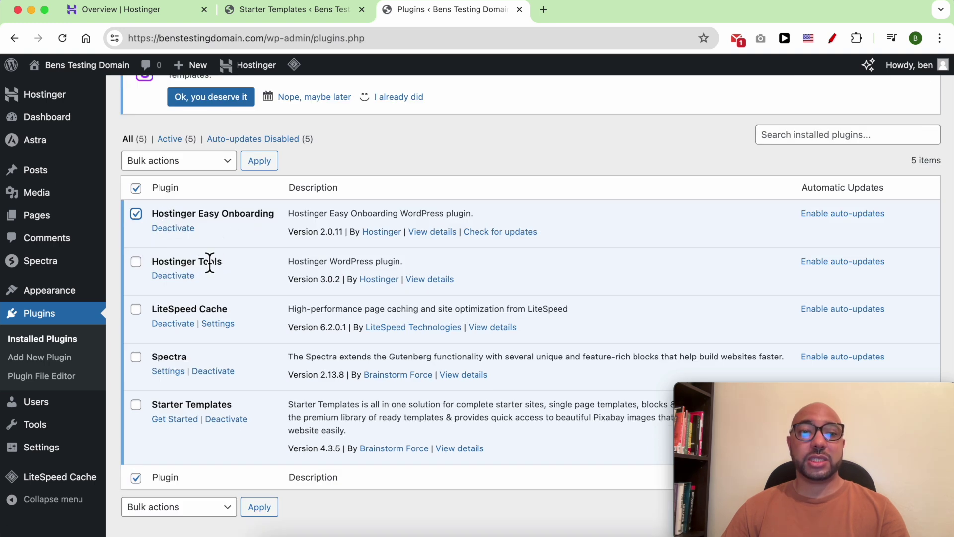
pyautogui.click(136, 405)
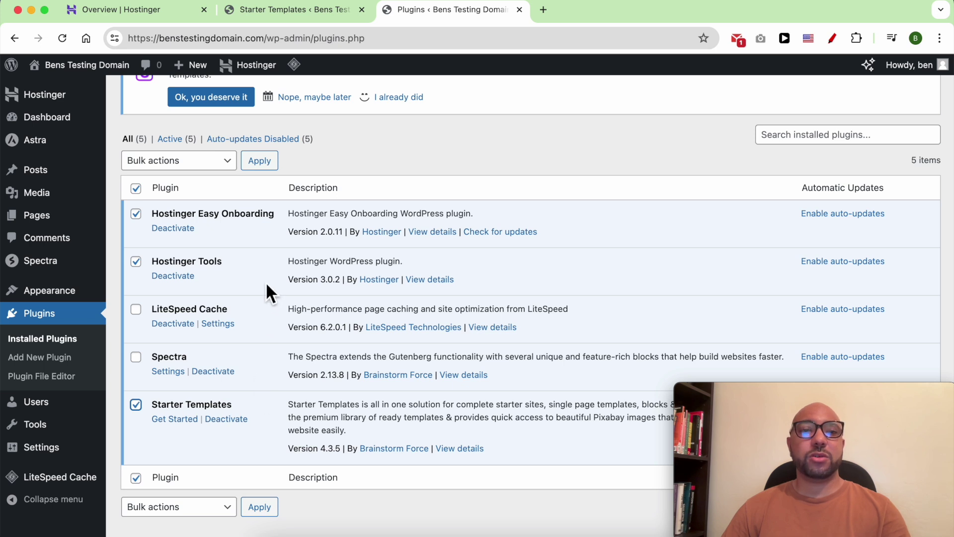
pyautogui.click(192, 163)
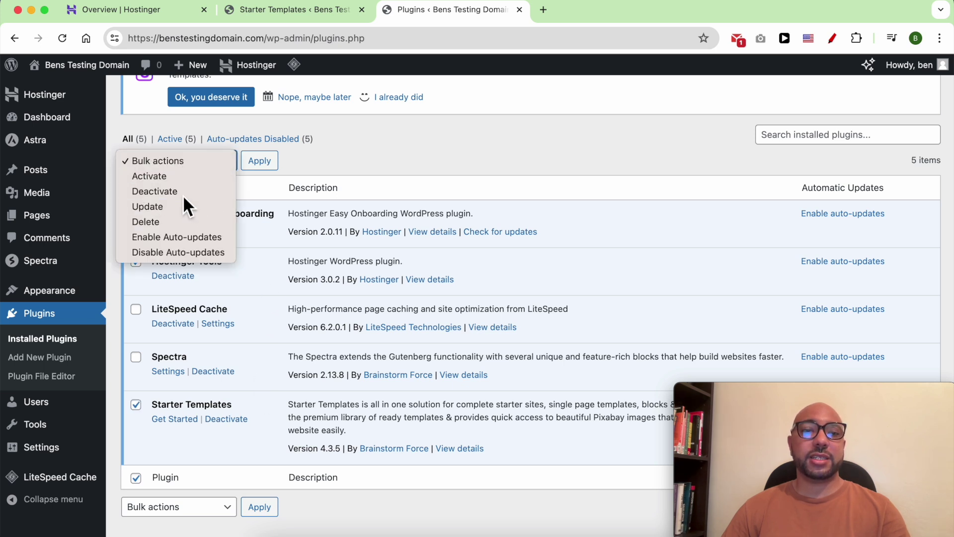
pyautogui.click(183, 193)
pyautogui.click(261, 164)
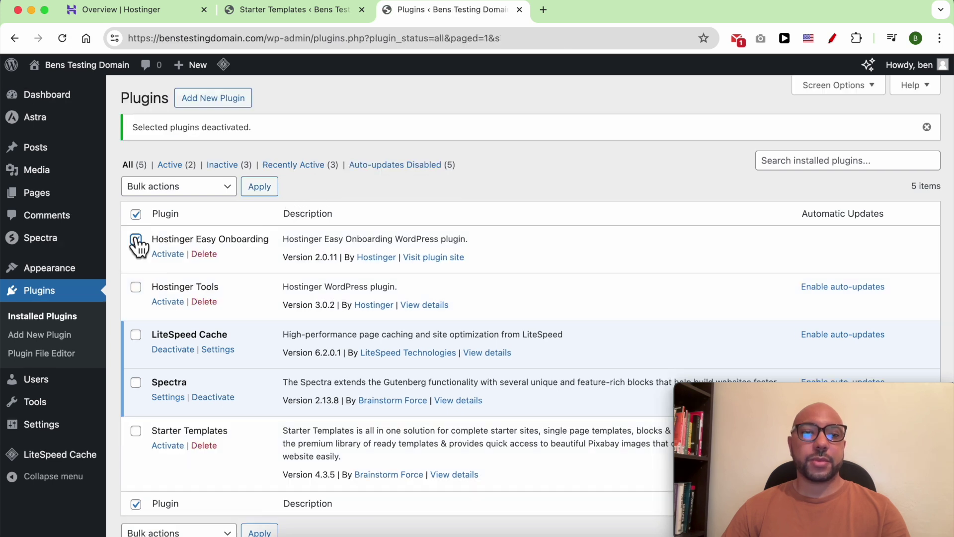
# - Bulk-delete the three deactivated plugins and their data, leaving LiteSpeed Cache and Spectra
pyautogui.click(136, 240)
pyautogui.click(136, 287)
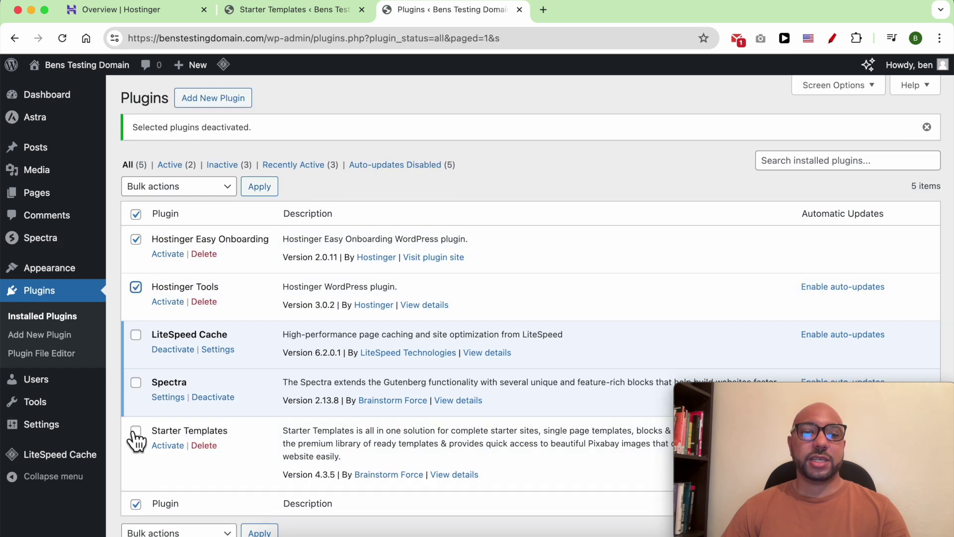
pyautogui.click(135, 431)
pyautogui.click(208, 188)
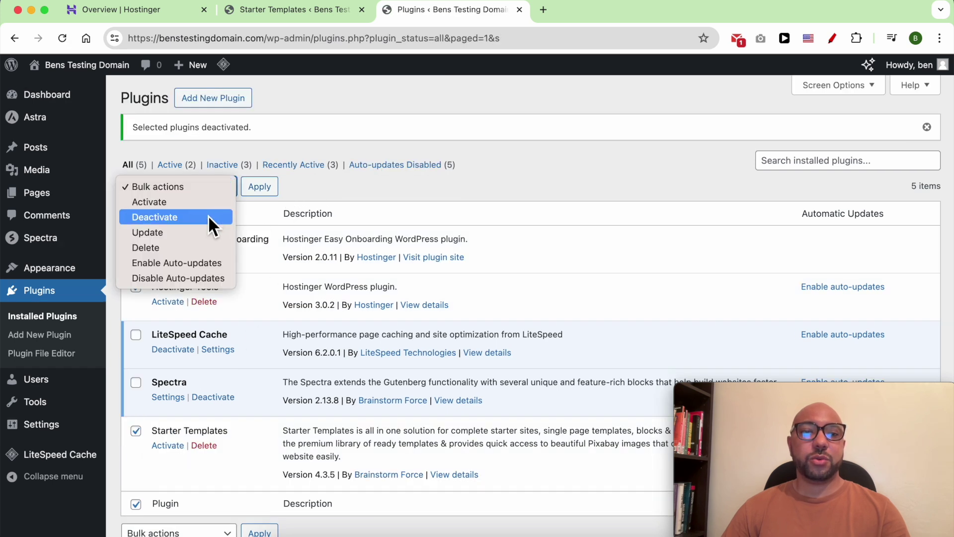
pyautogui.click(188, 247)
pyautogui.click(258, 187)
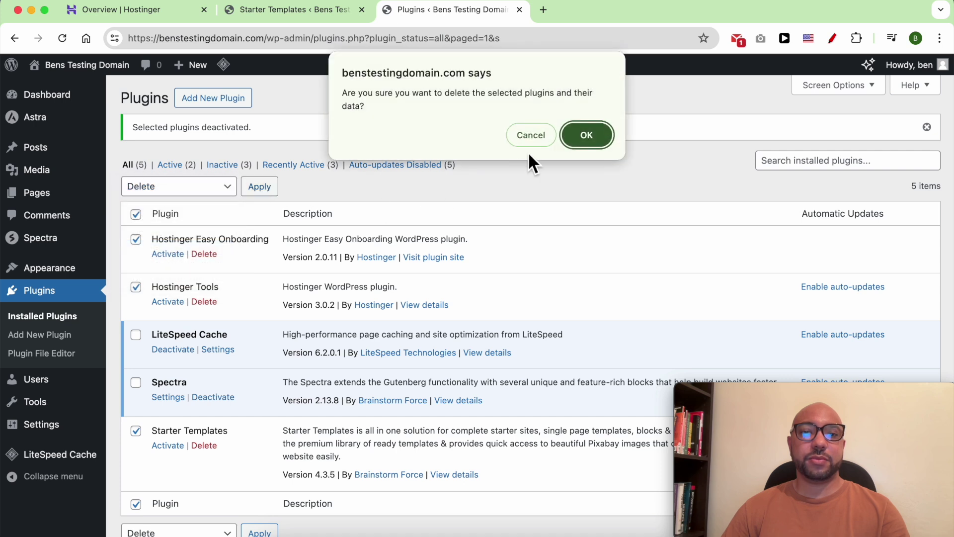
pyautogui.click(586, 133)
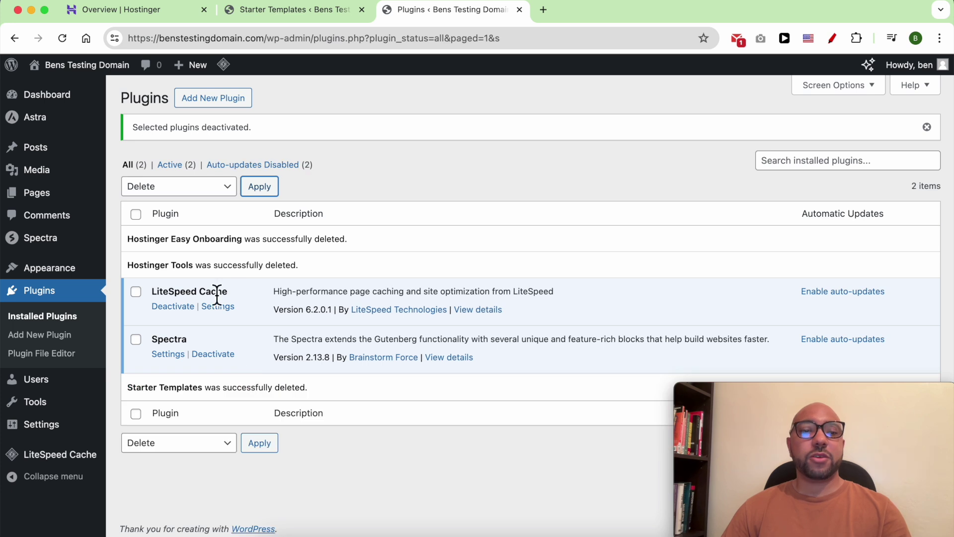
# - Review General Settings: site title, administration email, UTC+0 timezone and Subscriber default role
pyautogui.moveTo(66, 384)
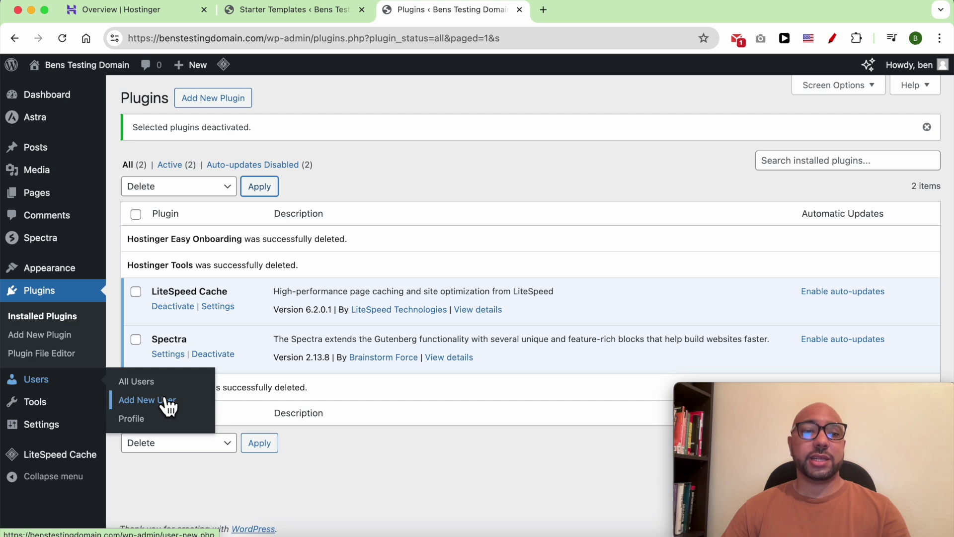
pyautogui.click(45, 424)
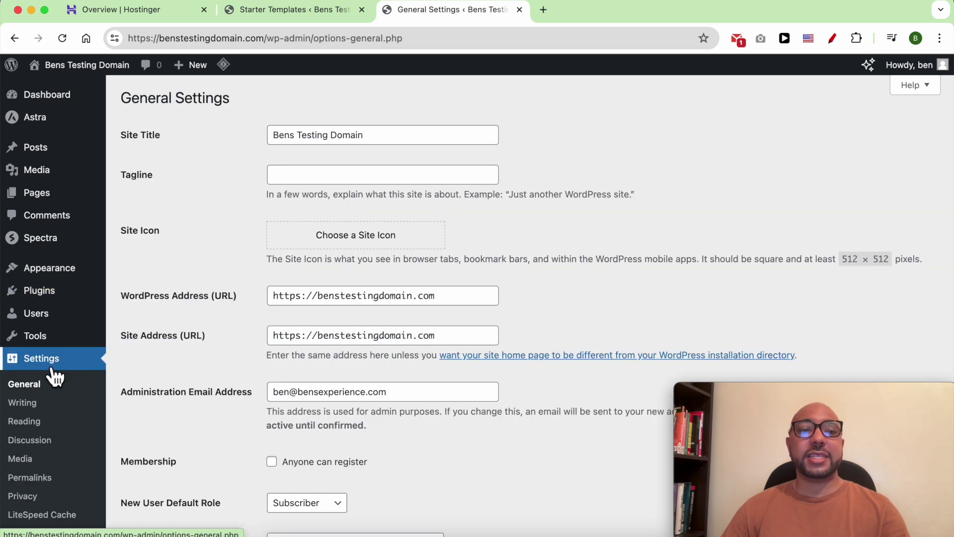
pyautogui.moveTo(363, 137); pyautogui.dragTo(228, 150)
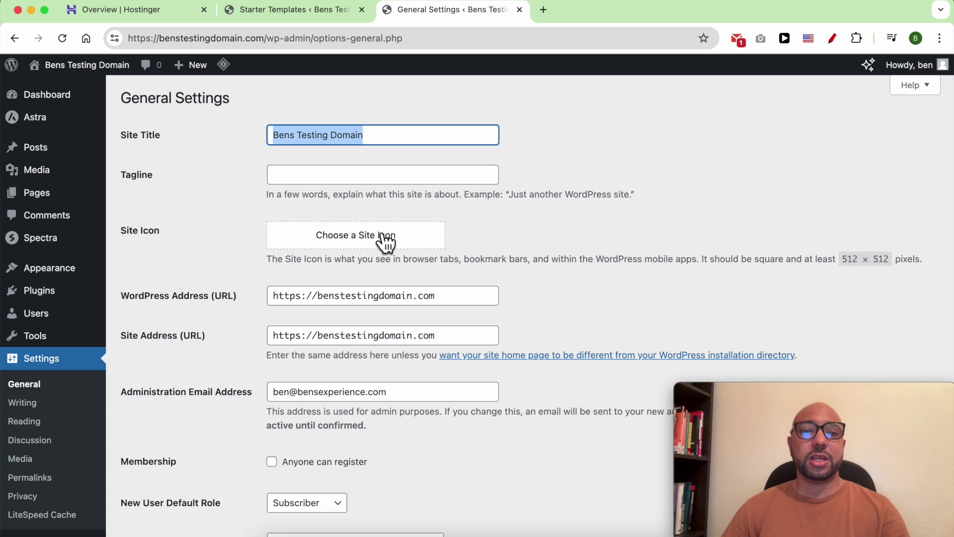
pyautogui.scroll(-4, 390, 242)
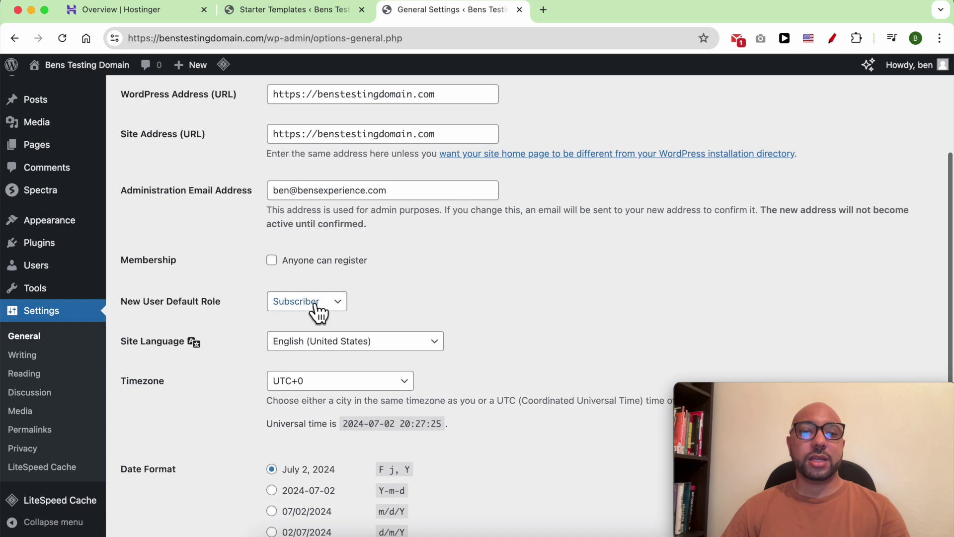
pyautogui.scroll(-3, 341, 305)
pyautogui.scroll(6, 348, 298)
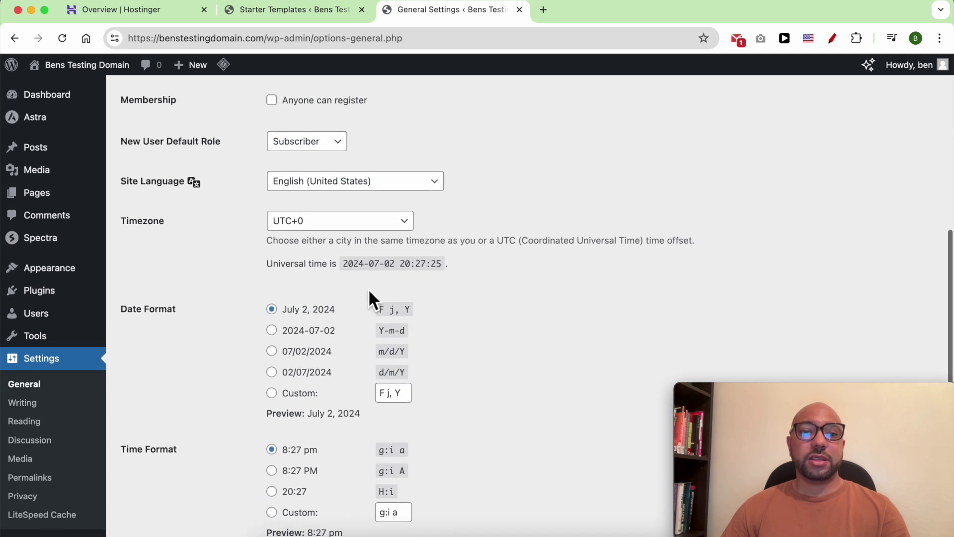
pyautogui.moveTo(386, 281); pyautogui.dragTo(308, 285)
pyautogui.click(206, 321)
pyautogui.scroll(-5, 156, 378)
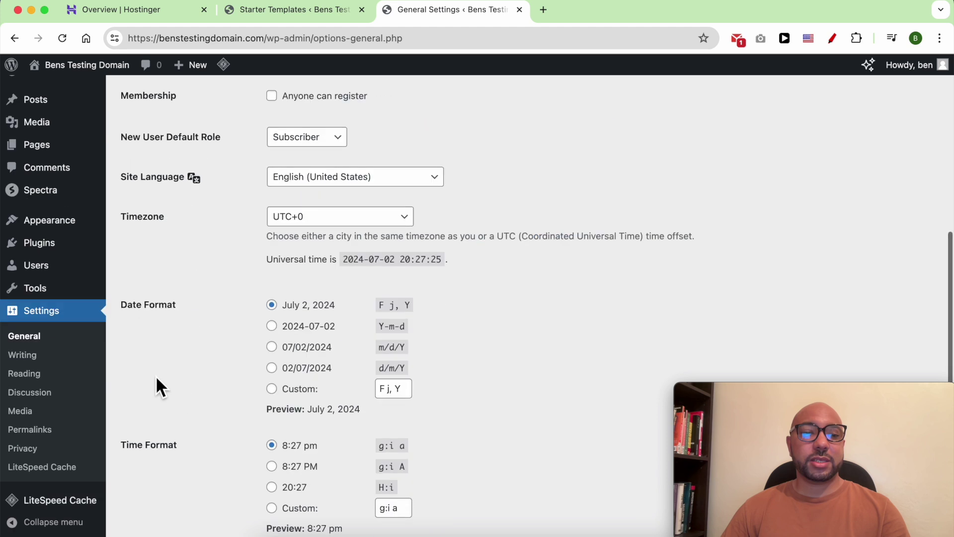